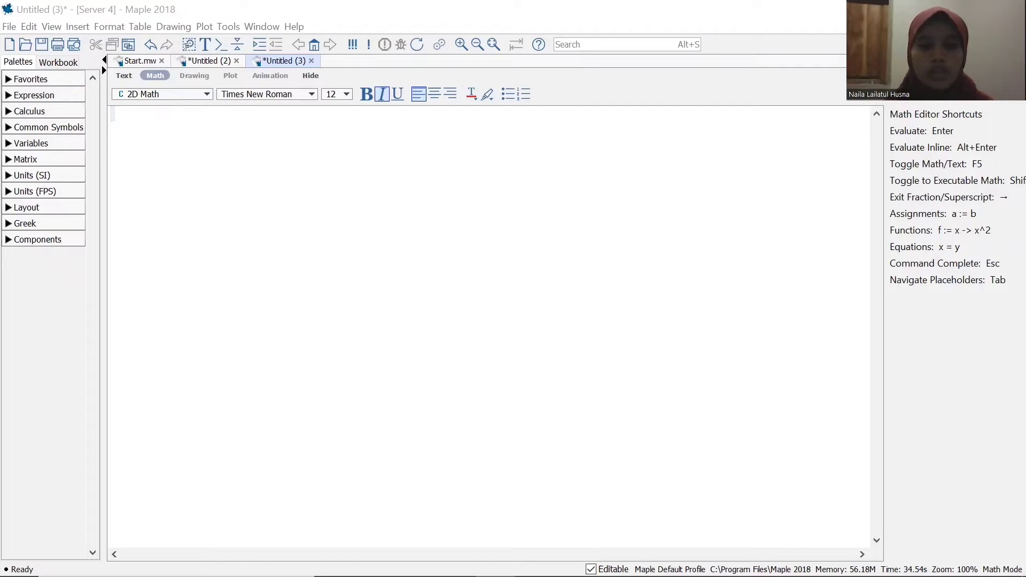
Create a new worksheet and define the functions f:=x->5x+8 and g:=x->x^2-1.
key("ctrl+n")
type("f:=x->5x+8")
key("Return")
type("g:=x->x^2")
key("Right")
type("-1")
key("Return")
Evaluate the sum of the two functions as (f+g)(x).
type("f")
key("BackSpace")
type("9g")
key("BackSpace")
type("f+g")
key("BackSpace")
key("BackSpace")
key("BackSpace")
key("BackSpace")
type("f+")
key("BackSpace")
key("BackSpace")
type("(f+g)(x)")
key("Return")
Evaluate the difference (f-g)(x) and the product (f*g)(x) on separate lines.
type("(f-g)(")
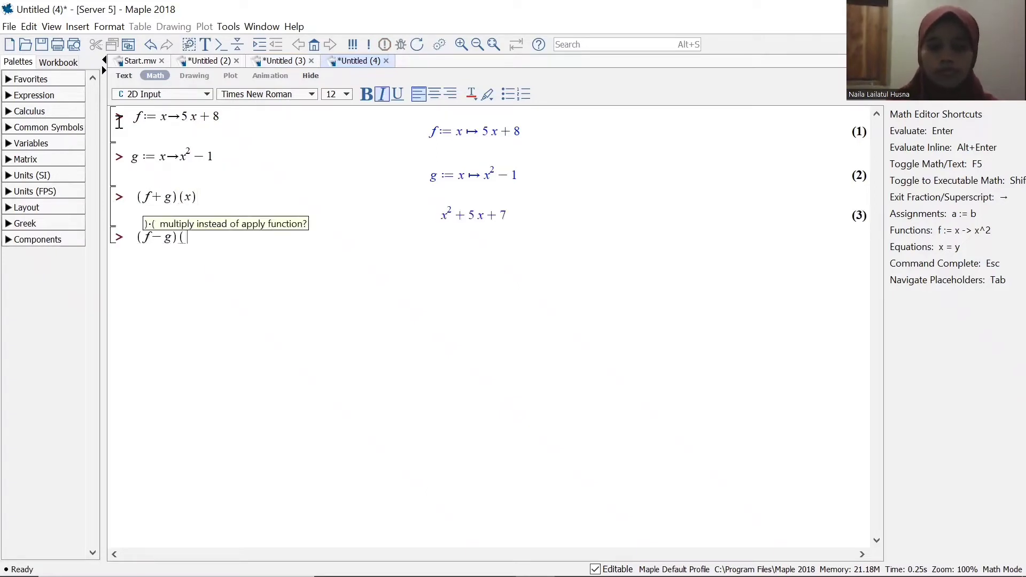
type("x)")
key("Return")
type("(f*g)(x)")
key("Return")
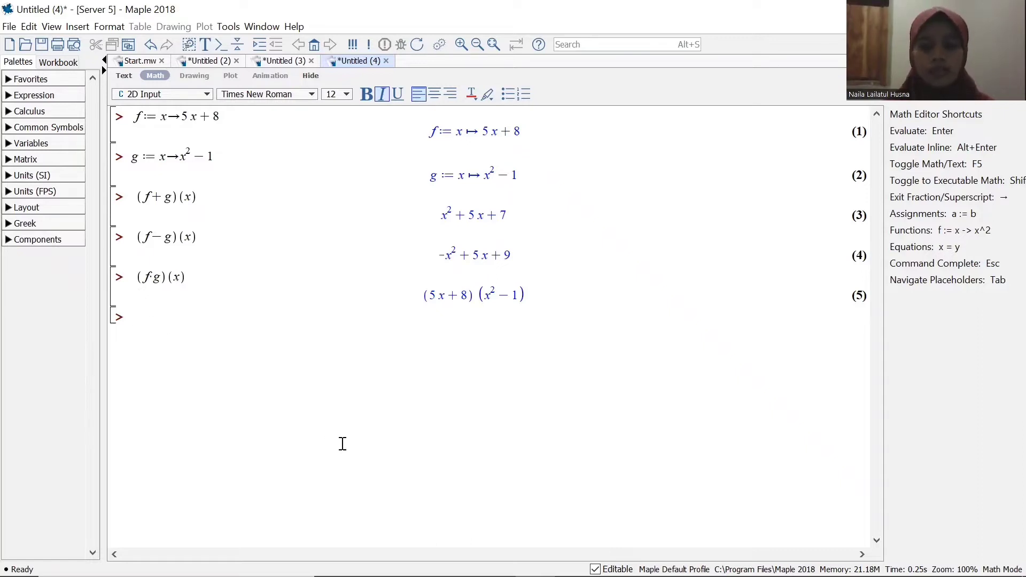
Expand the product from the previous result with expand(%).
type("expan")
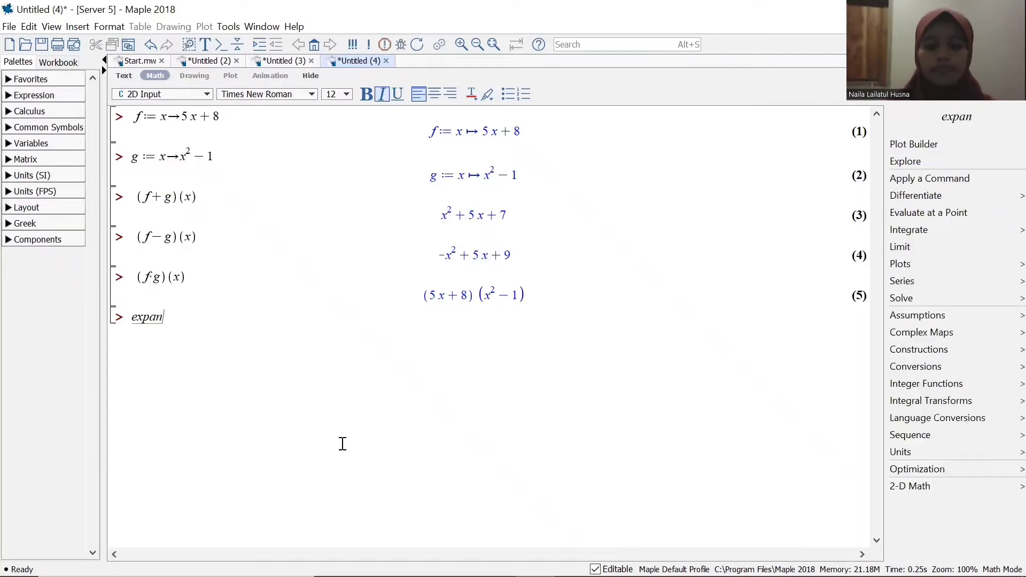
type("d(")
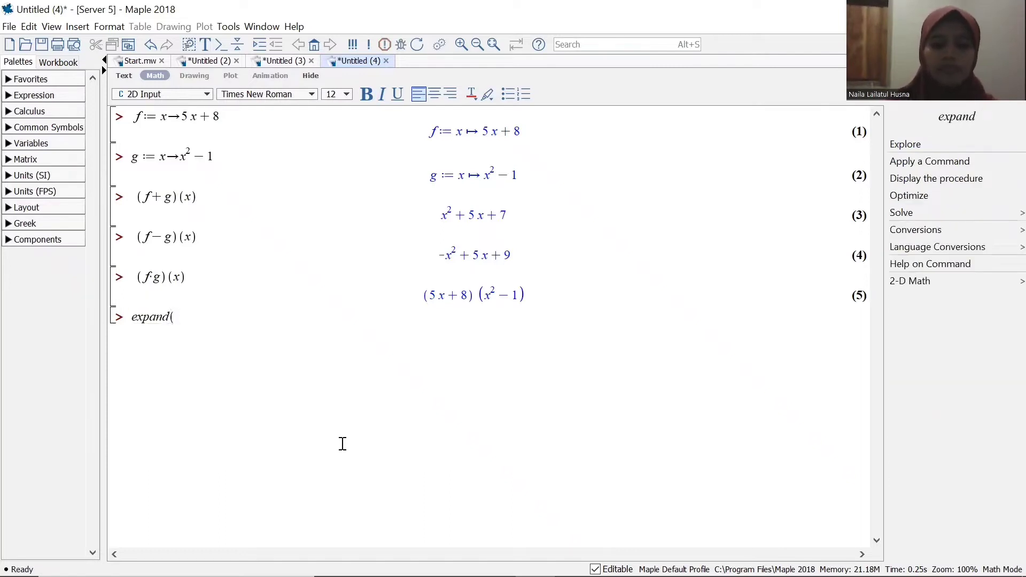
type("5)")
key("BackSpace")
key("BackSpace")
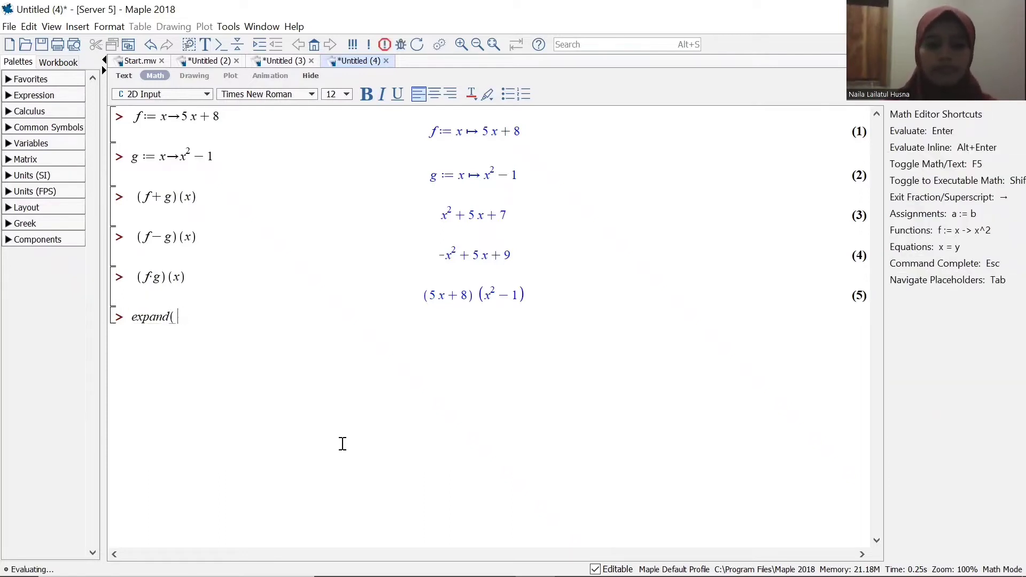
type("%)")
key("Return")
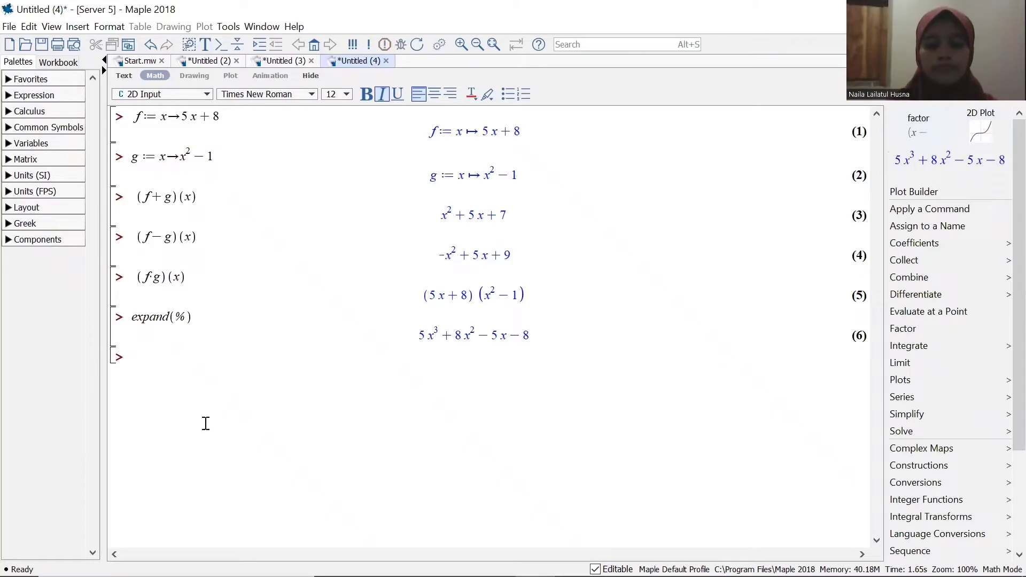
Evaluate the quotient of the two functions as (f/g)(x), with f/g written as a fraction.
type("(f")
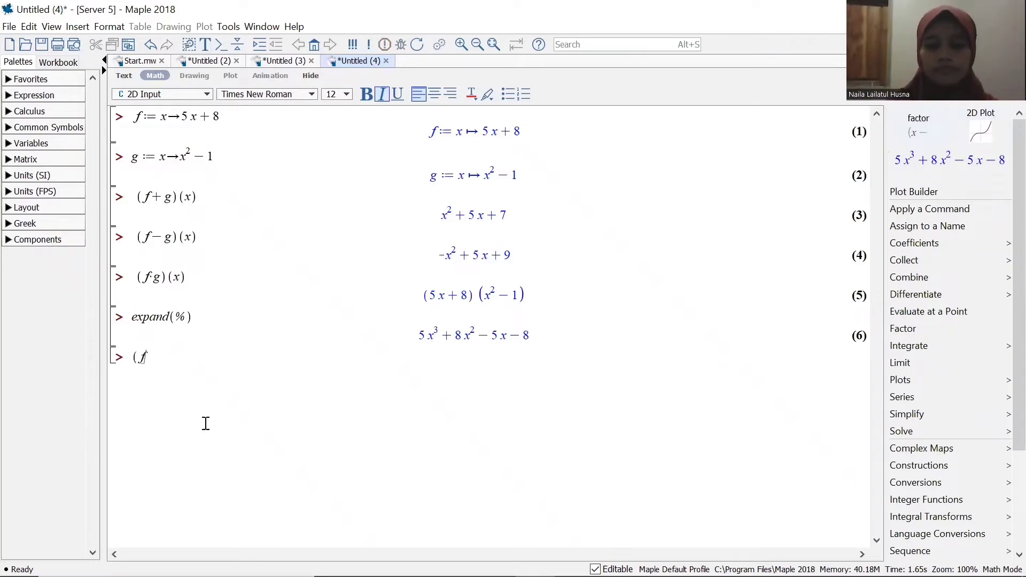
type("/g")
key("Right")
type(")")
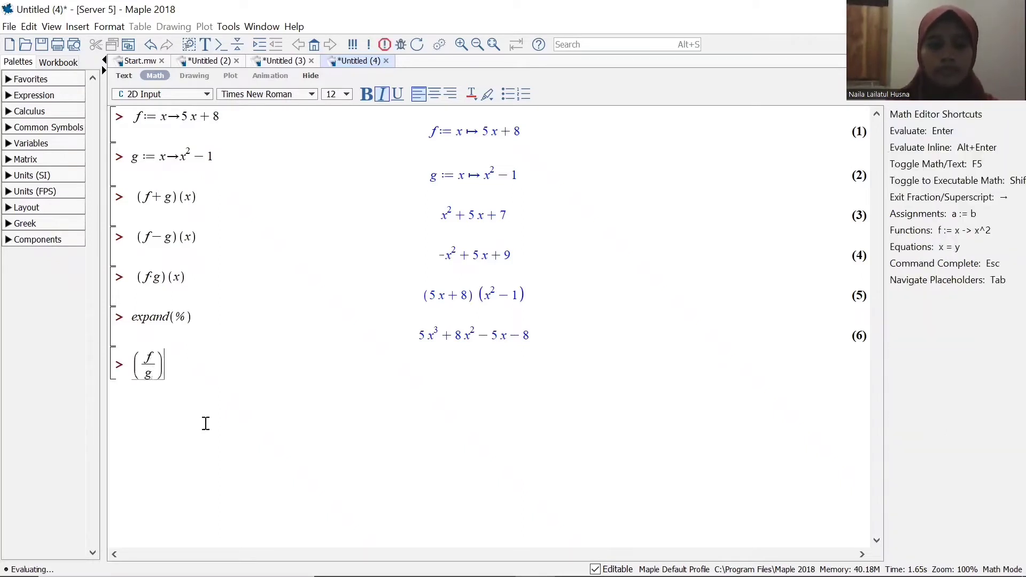
type("(x)")
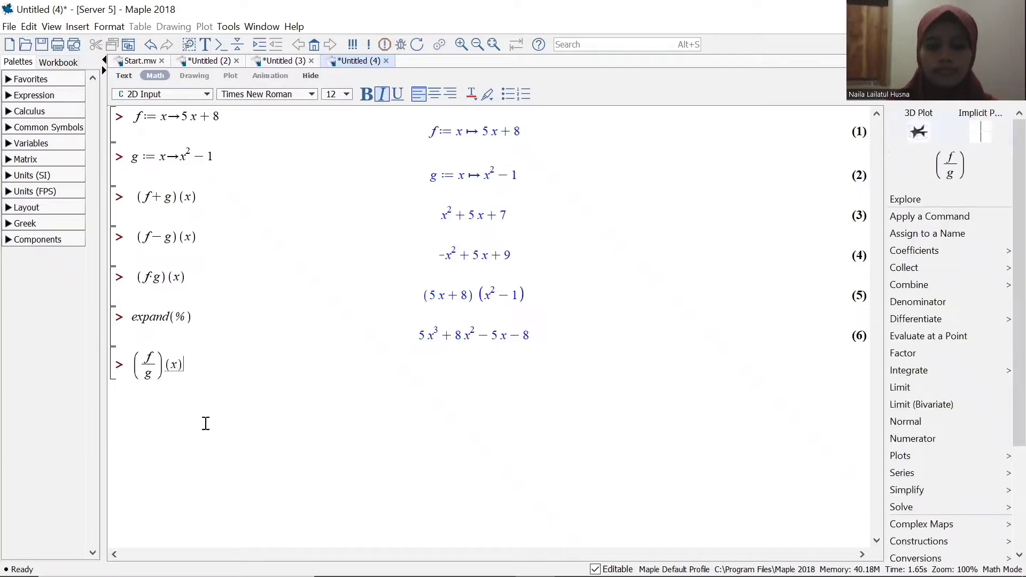
key("Return")
left_click(419, 70)
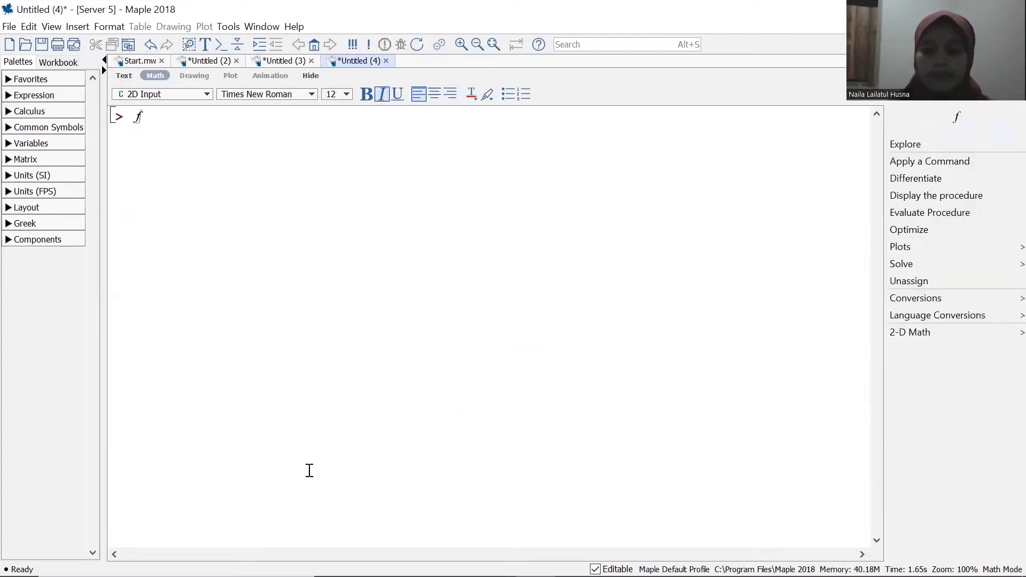
Define the function f:=x->-x+8 in the blank worksheet.
type(":=x->")
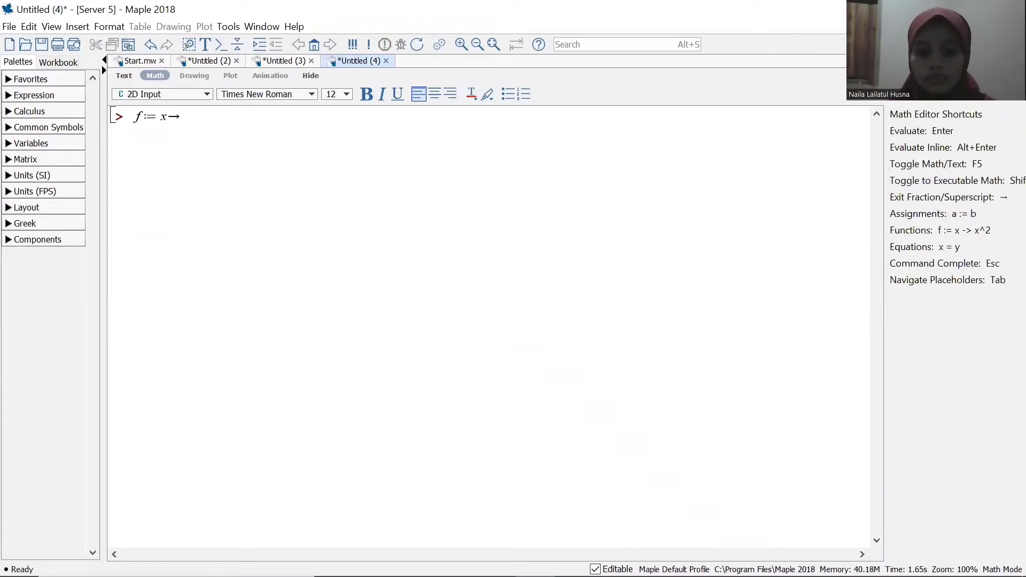
type("-x+8")
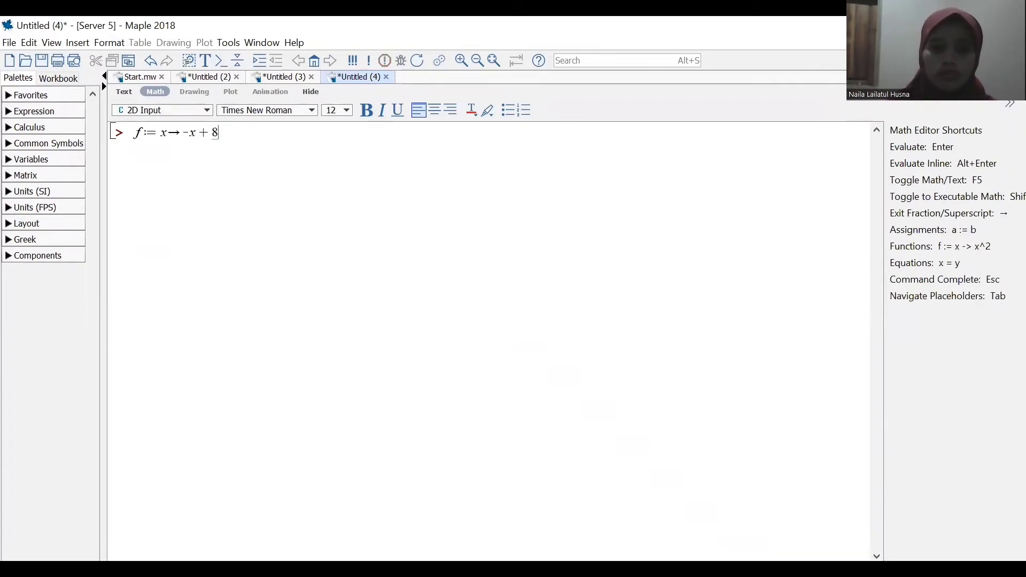
key("Return")
Define the function g:=x->-x^3-2x^2+9 on the line below f.
type("g:=")
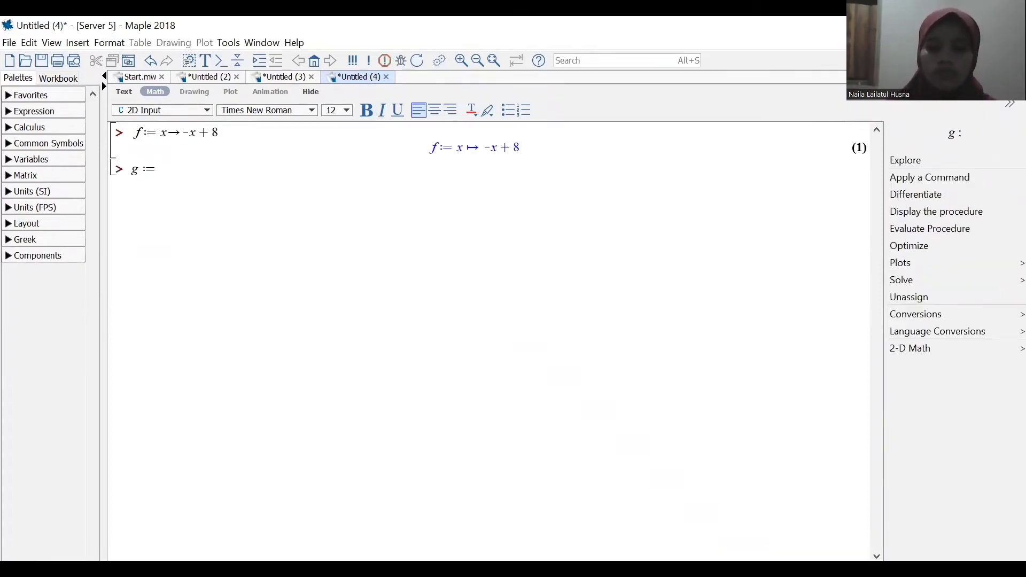
type("x->-x^3")
key("Right")
type("-2x^2")
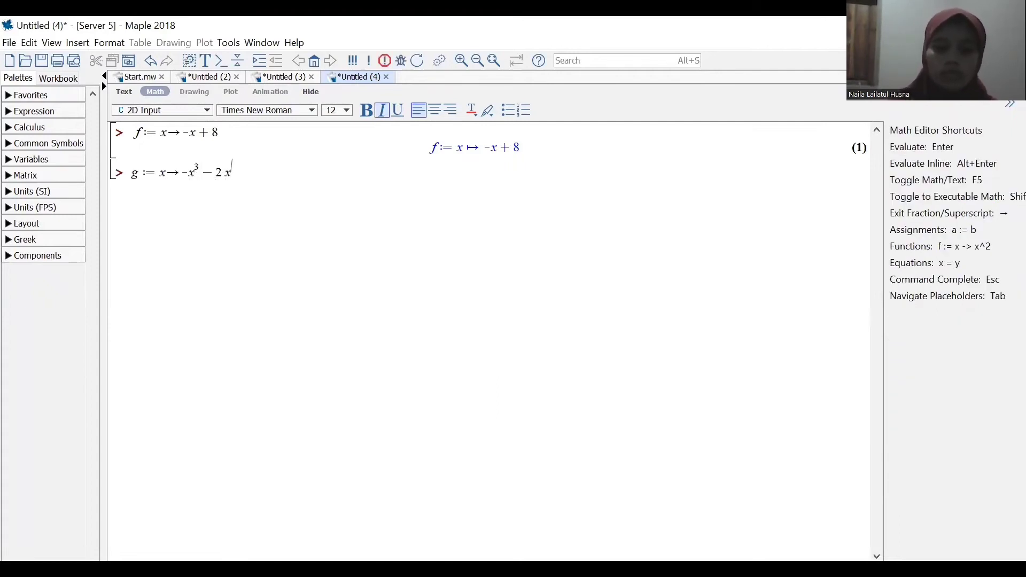
key("Right")
type("+9")
key("Return")
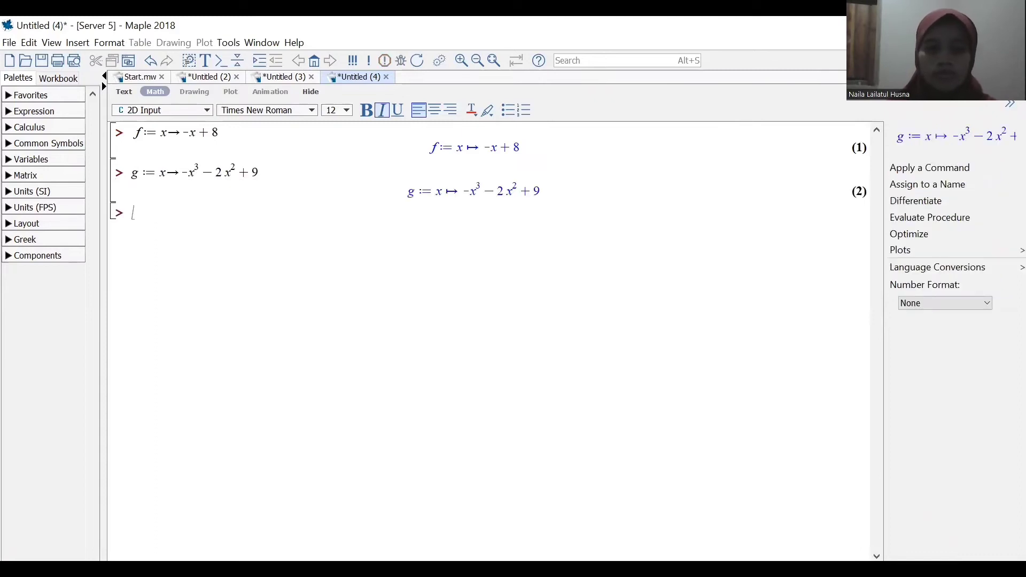
Evaluate the difference (f-g)(x) for the functions -x+8 and -x^3-2x^2+9.
type("(f-g)(x)")
key("Return")
type("(f-g")
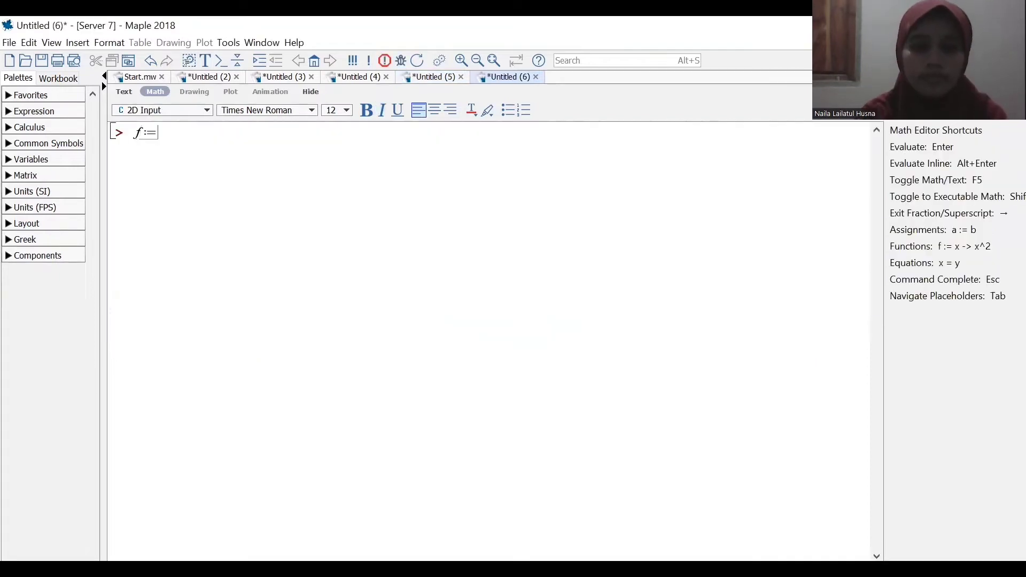
Define the functions f:=x->2x+1 and g:=x->x^2 in the worksheet.
type("x->")
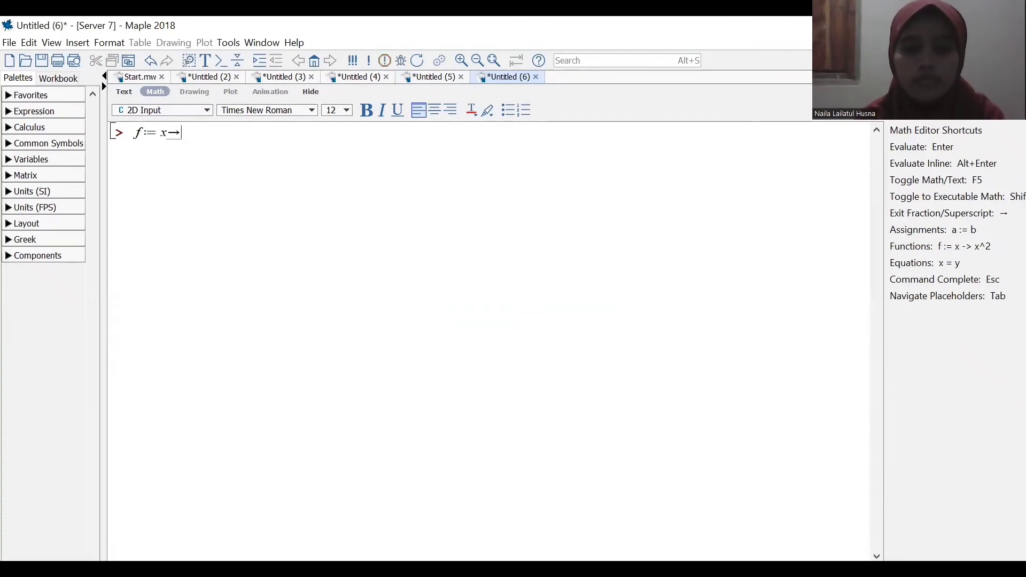
type("2x+1")
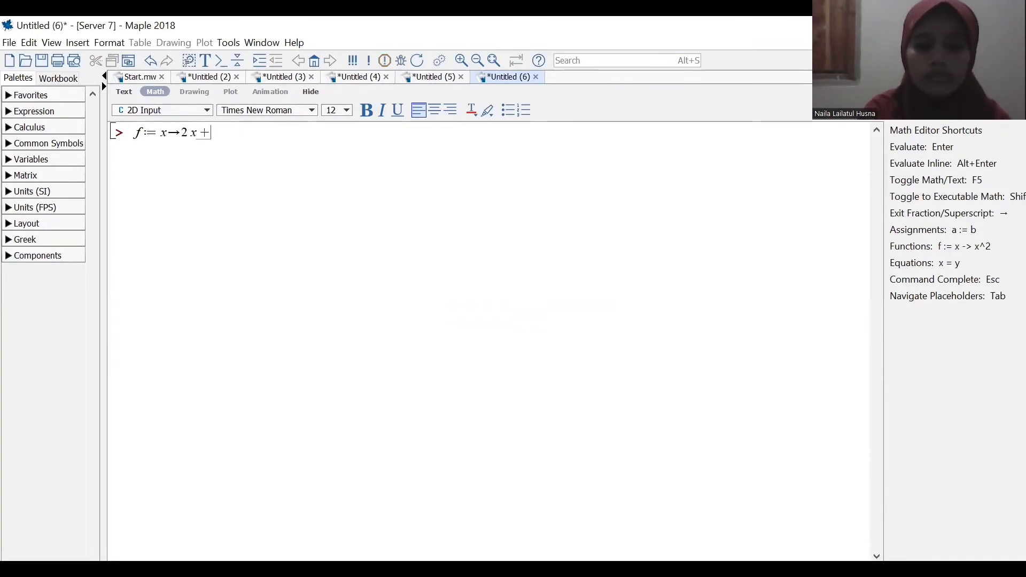
key("Return")
type("g:=x->")
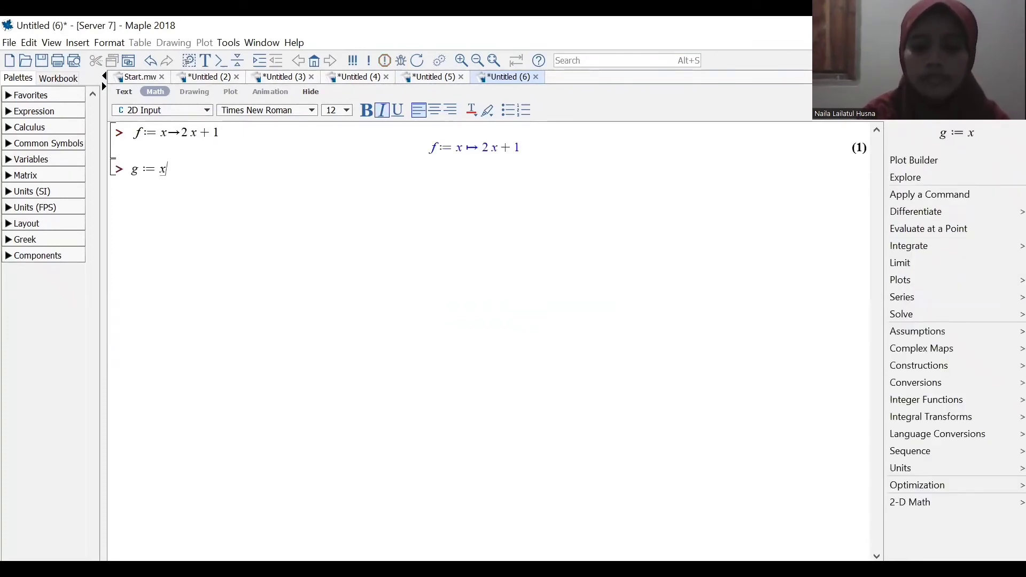
type("x^2")
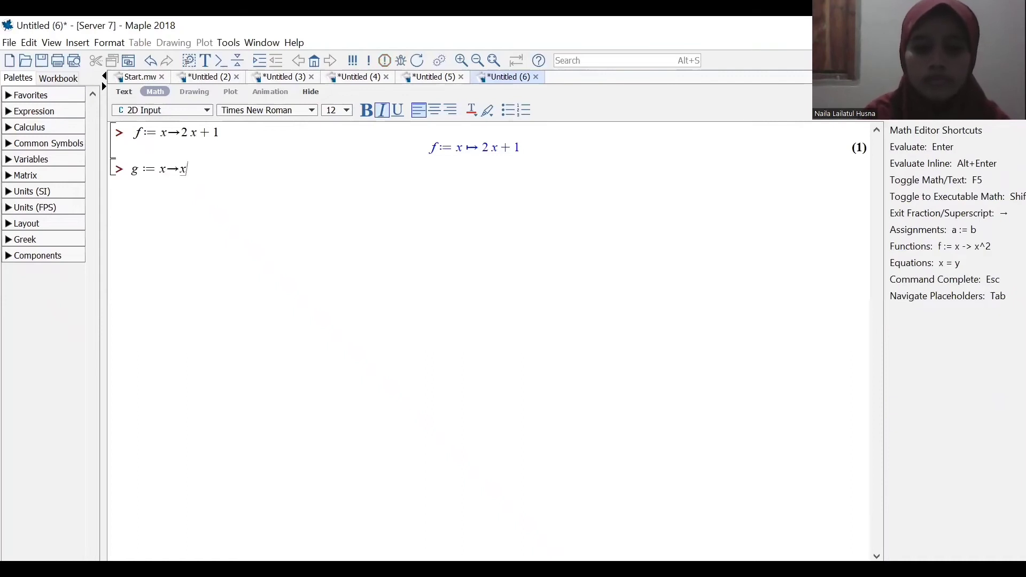
key("Return")
type("(f@g)")
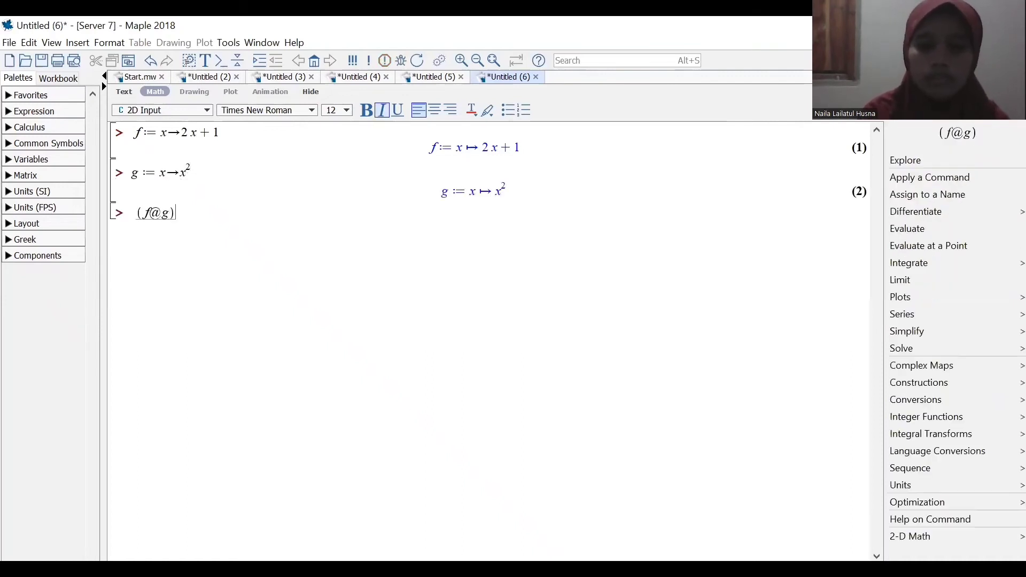
key("Return")
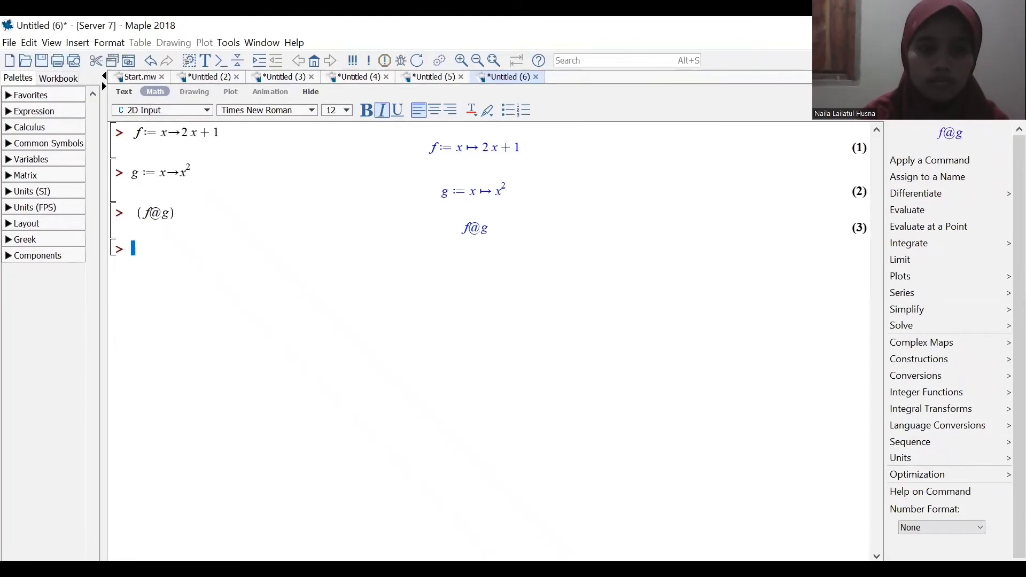
left_click_drag(153, 284, 134, 213)
key("BackSpace")
Evaluate the composition of f with g as (f@g)(x).
type("(f@g)")
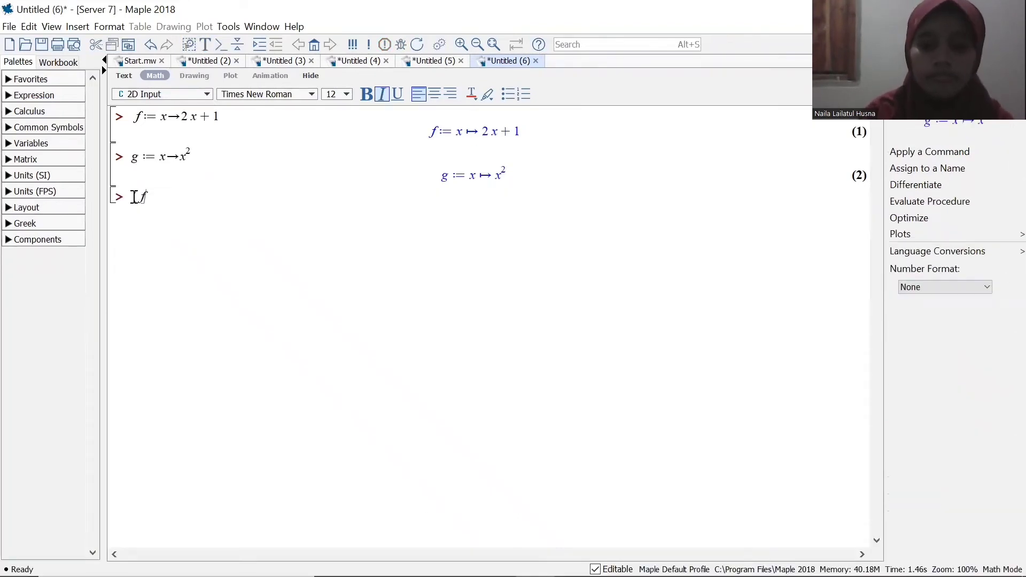
type("(x)")
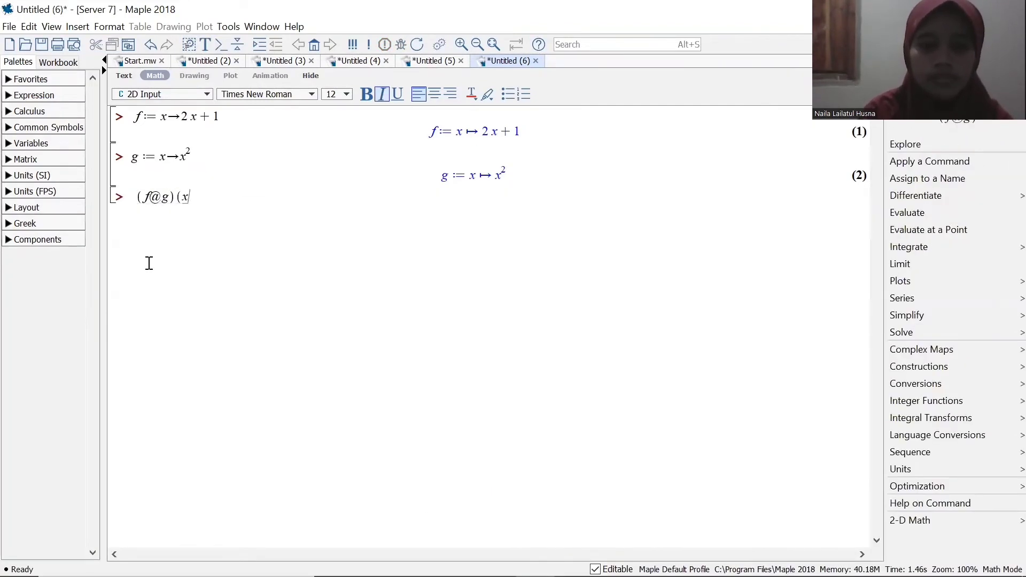
key("Return")
Evaluate the reverse composition (g@f)(x) and enter (g@f)(2) on the following line.
type("(g@f)(x)")
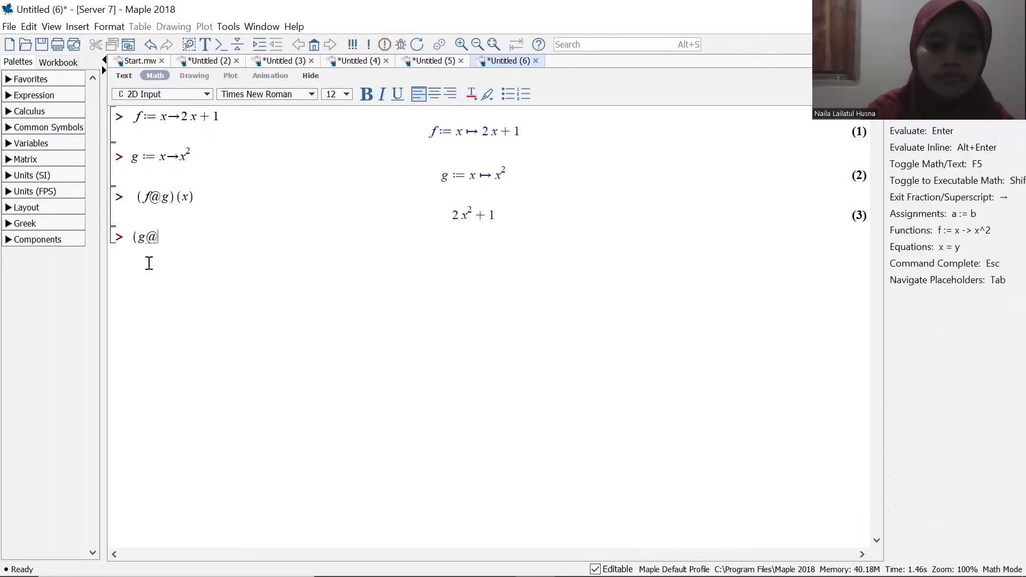
key("Return")
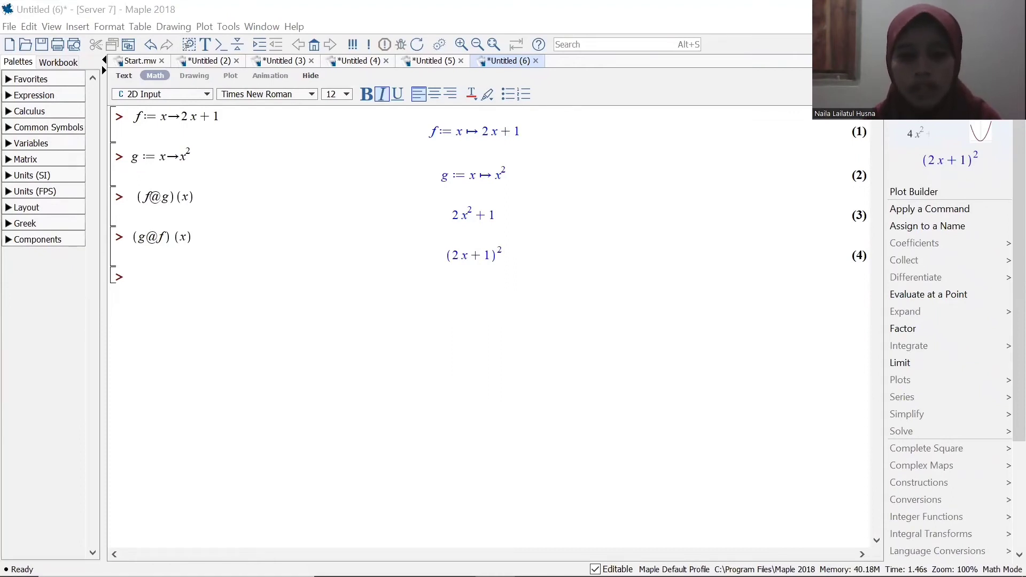
type("(g@")
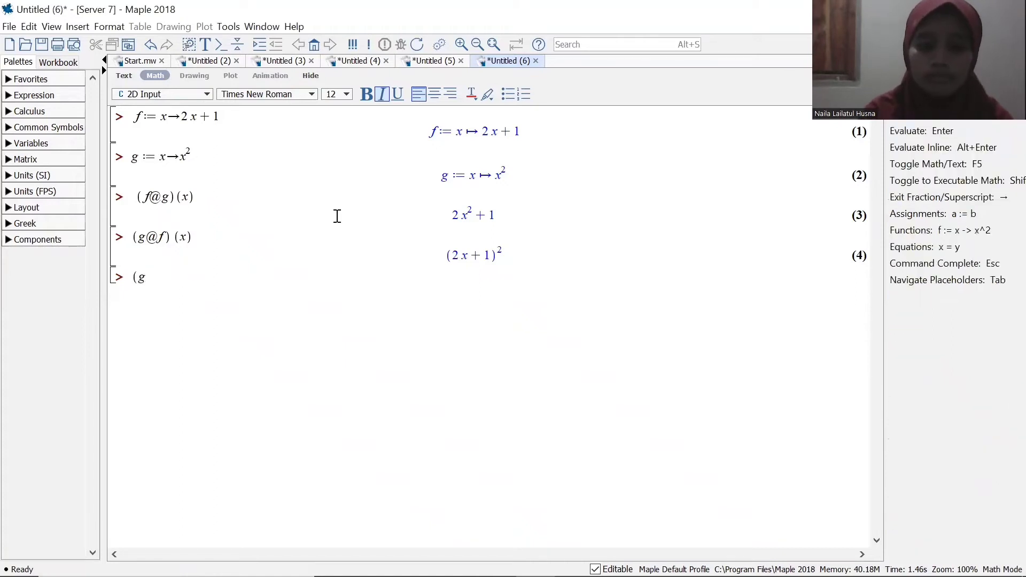
type("f)(2)")
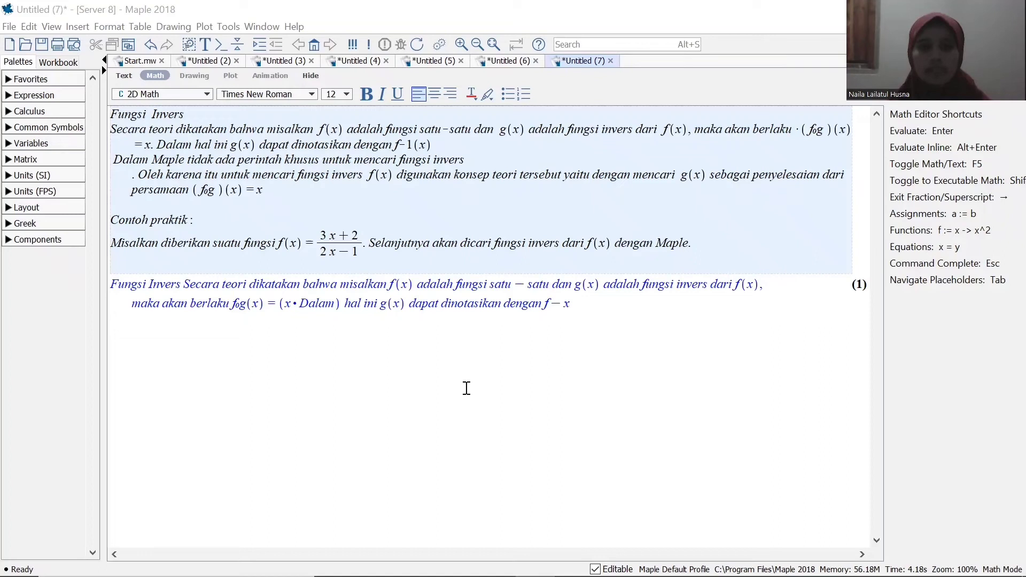
Open a new worksheet and define the function f:=x->(3x+2)/(2x-1), with the expression written as a fraction.
left_click(314, 43)
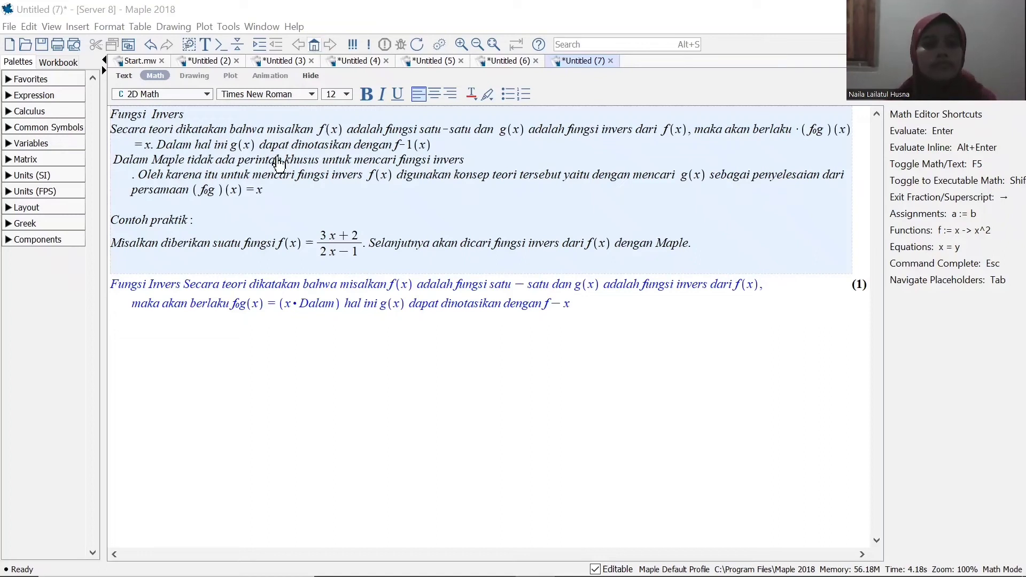
left_click(276, 152)
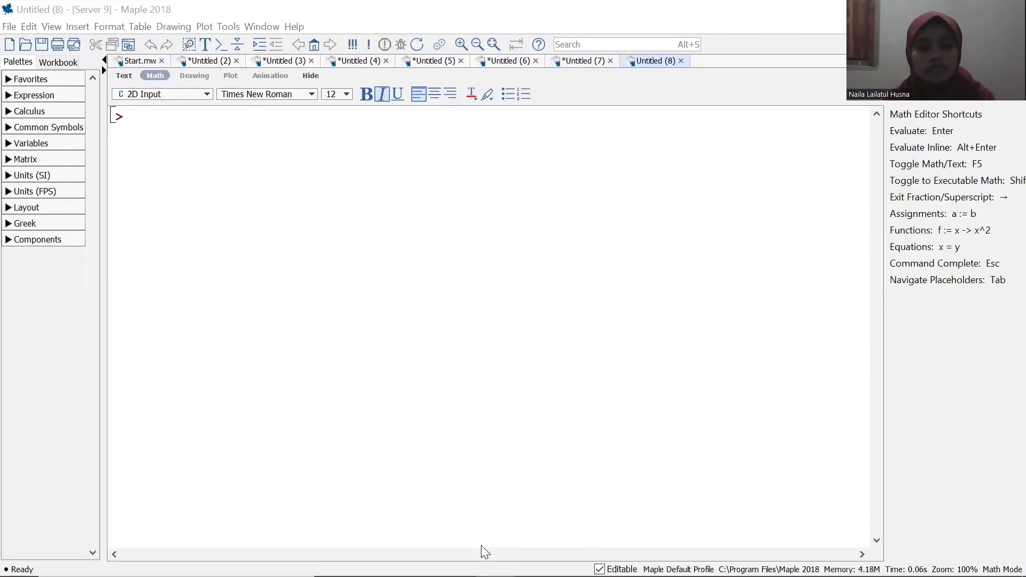
type("f:=x->")
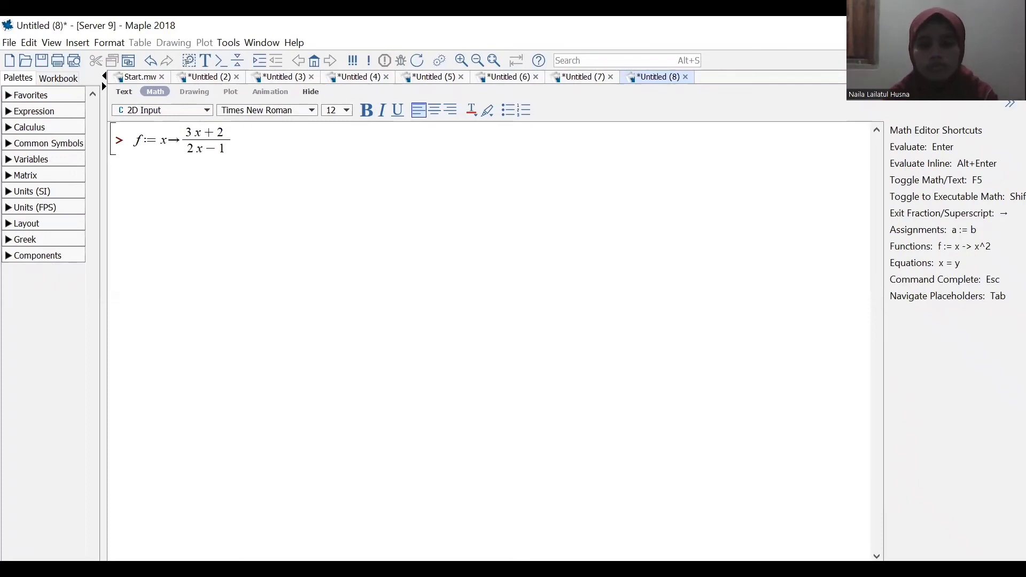
key("Return")
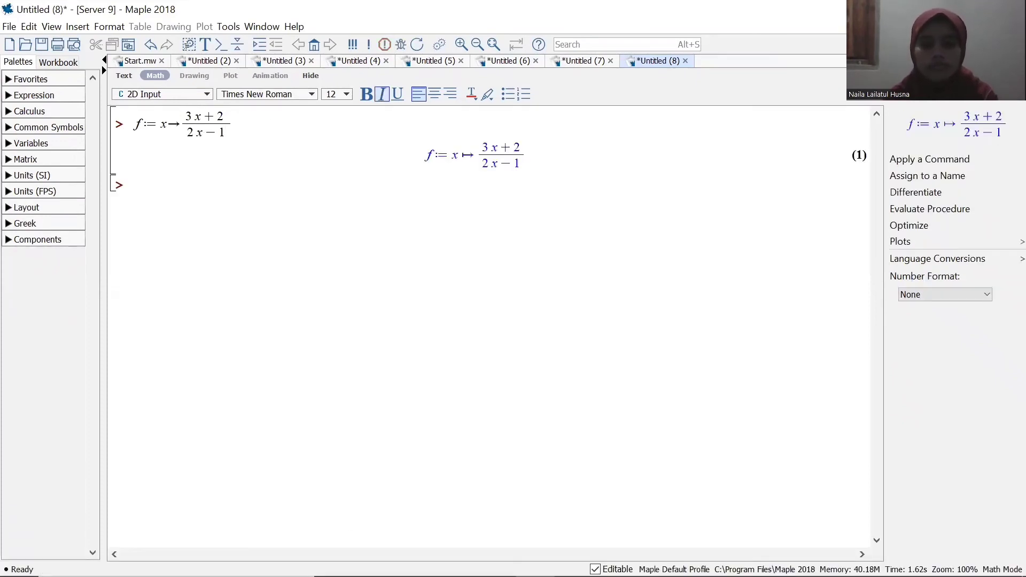
Define the inverse function as finv:=(x)->solve((f@g)(x)=x, g(x)) below the definition of f.
type("finv")
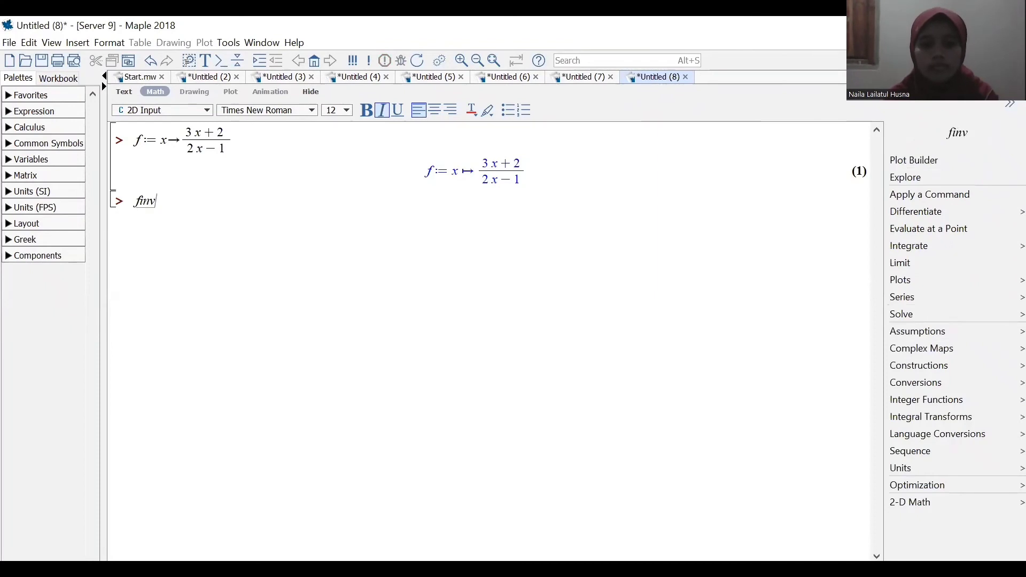
type(":=")
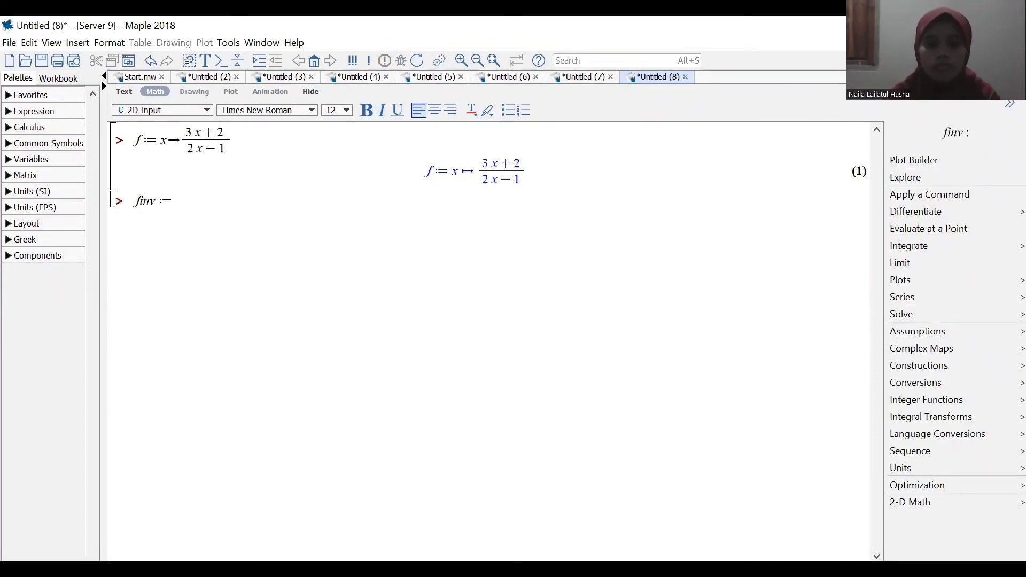
type("(x)->solve")
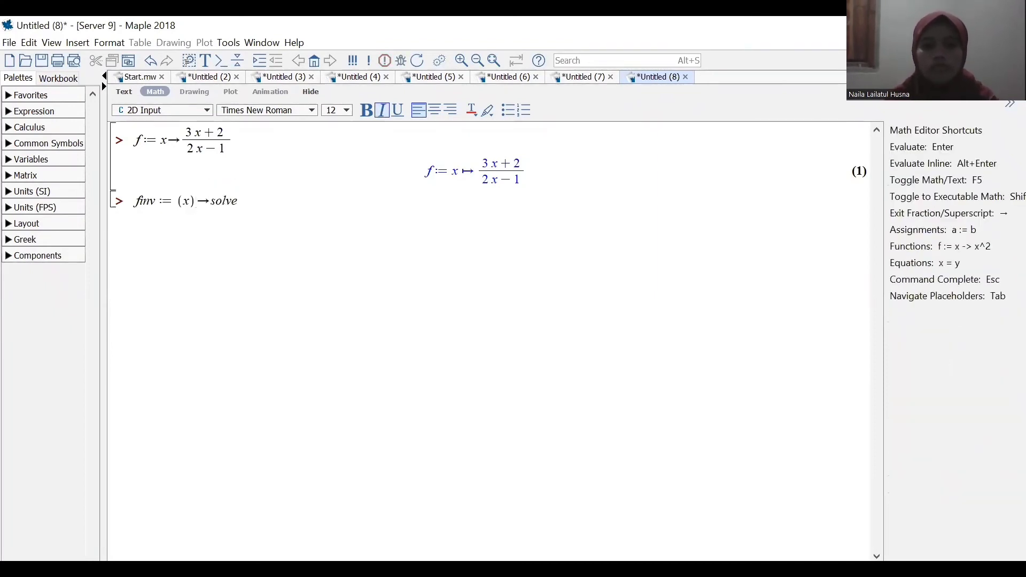
type("(")
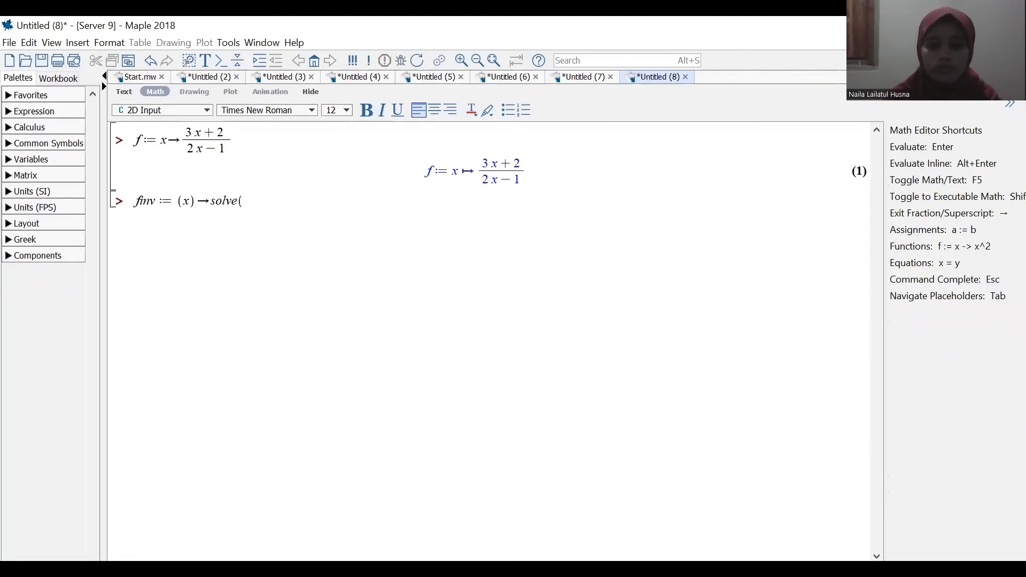
type("(f@g")
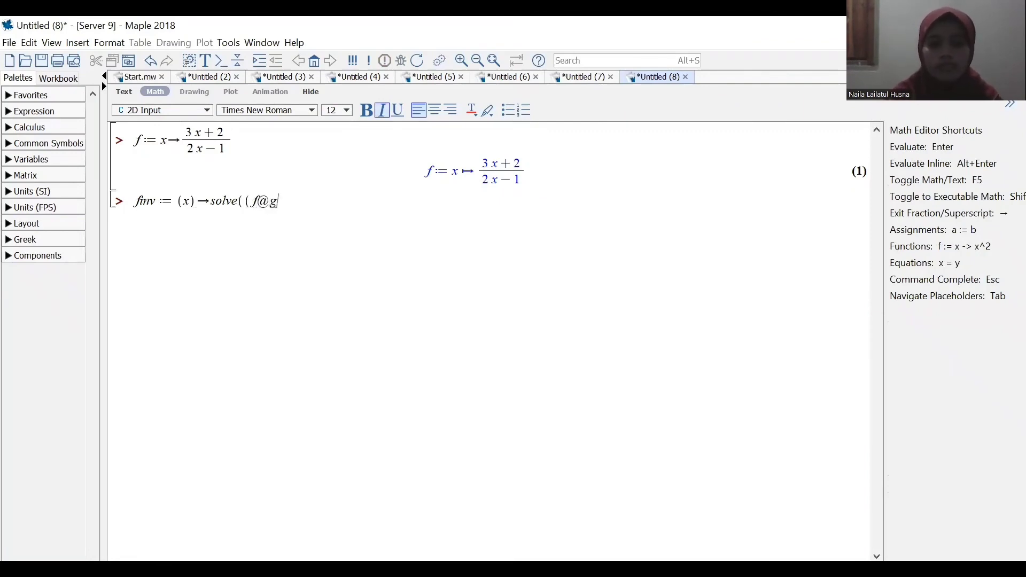
type(")(x)")
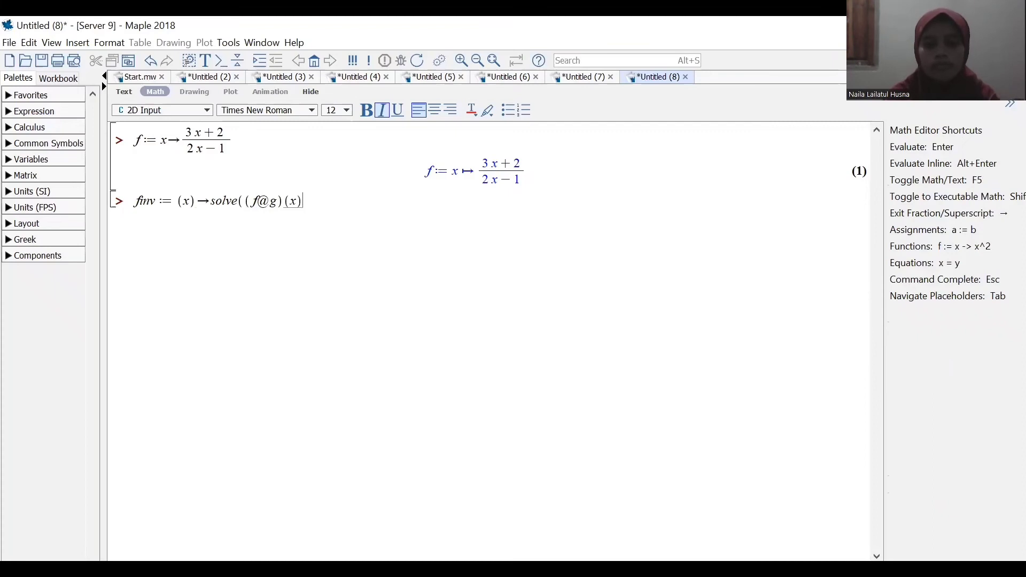
type("=x,")
type("(x))")
type("g")
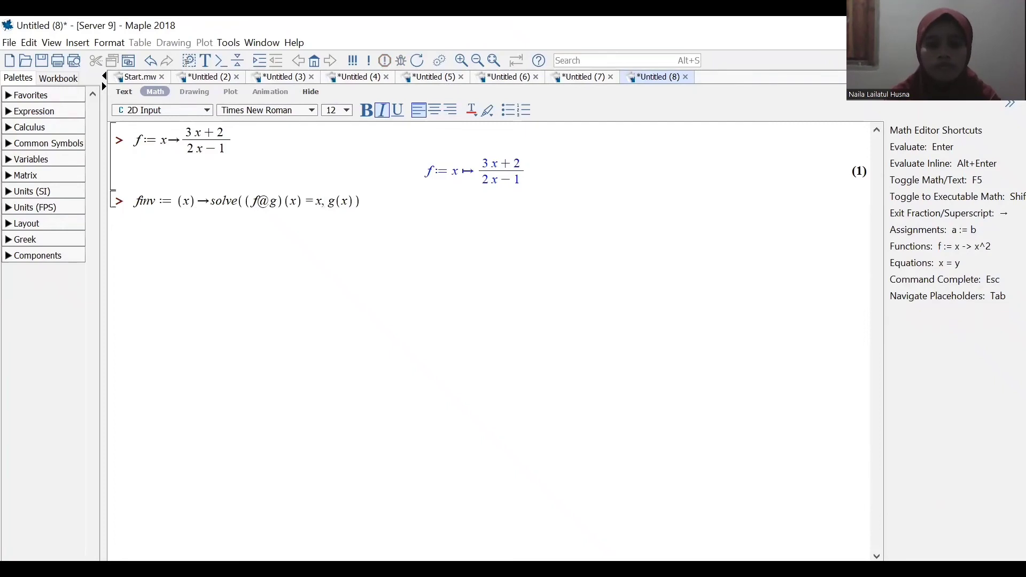
key("Return")
Evaluate finv(x) to obtain the expression of the inverse function.
type("finv")
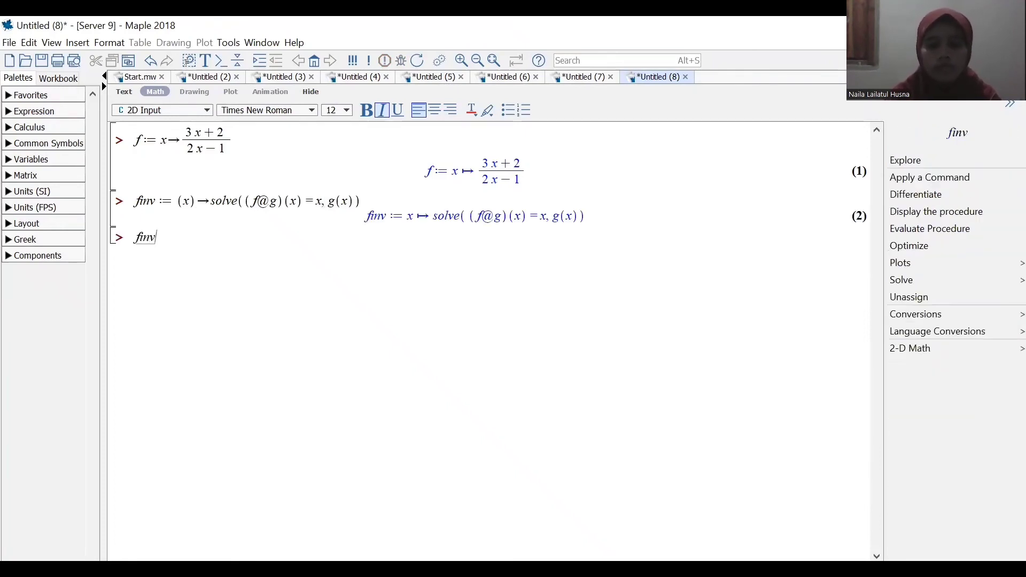
type("(x)")
key("Return")
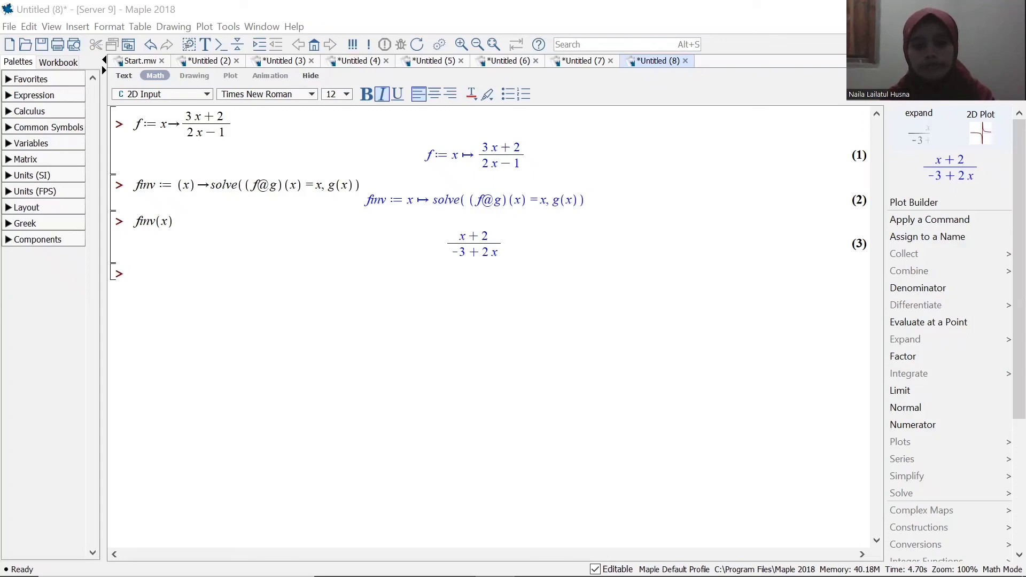
Assign x:=1 and store the inverse function's value at that point as hasil:=finv(x).
type("x ")
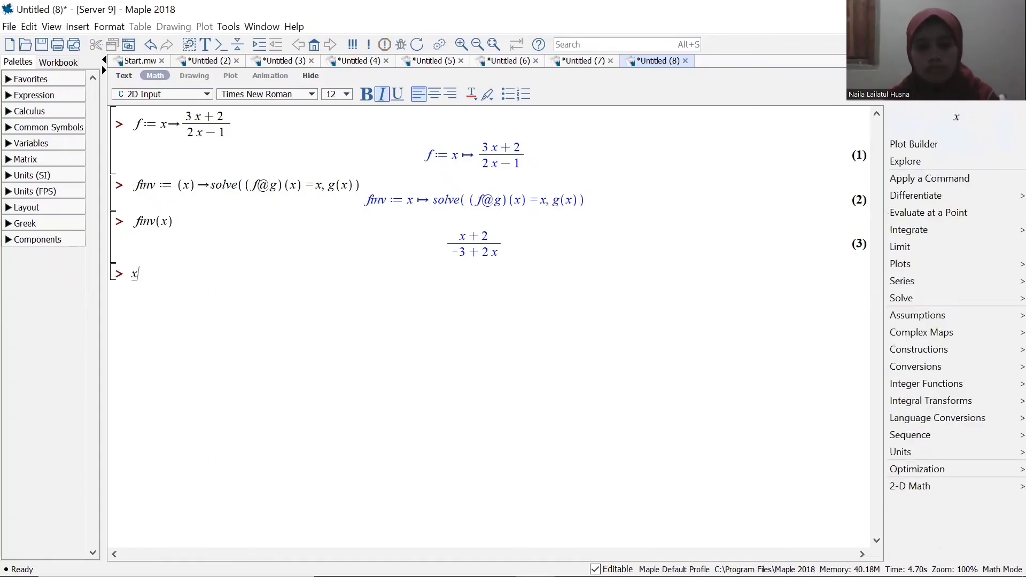
type(":= 1")
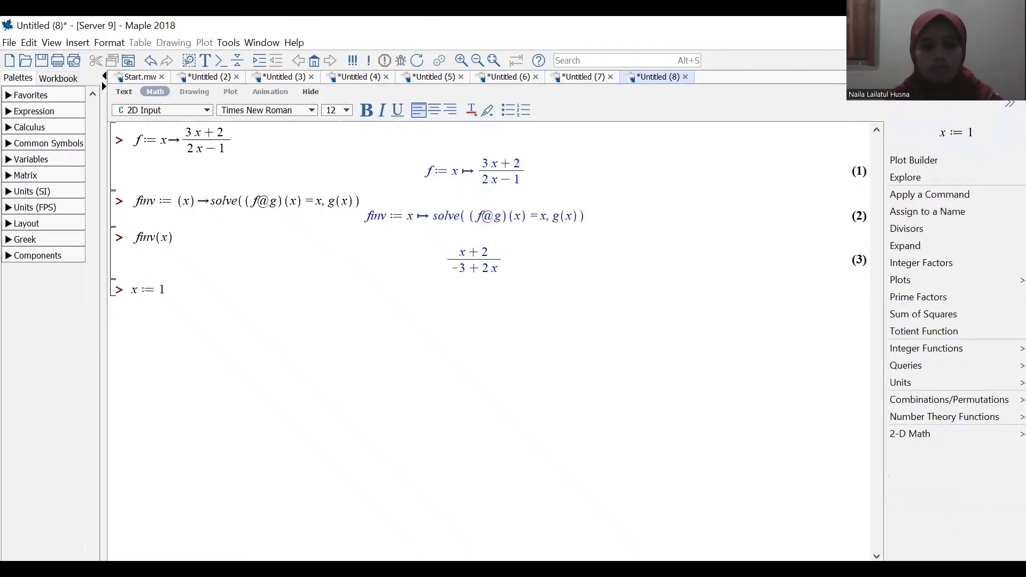
key("Return")
type("hasil ")
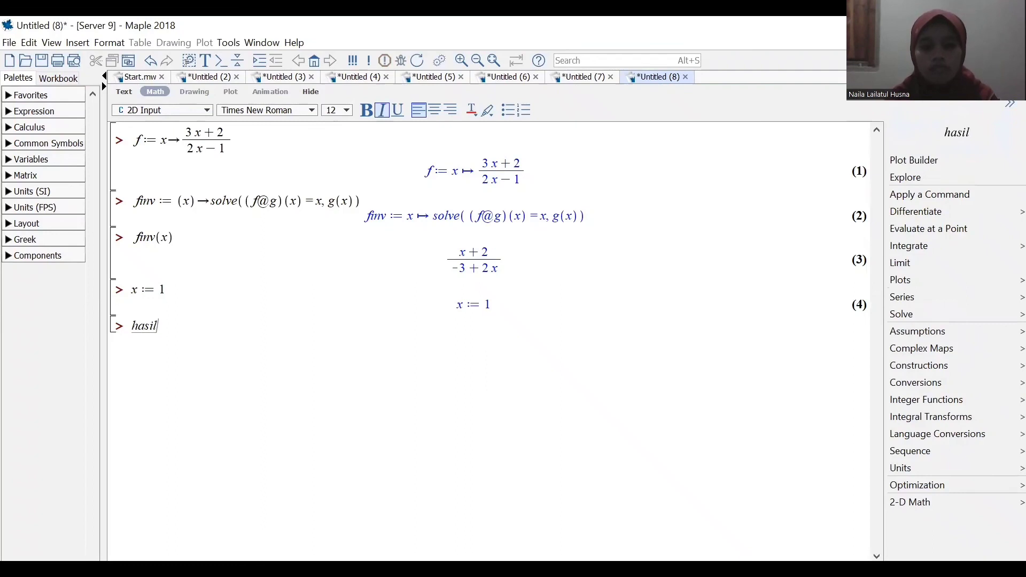
type(":= ")
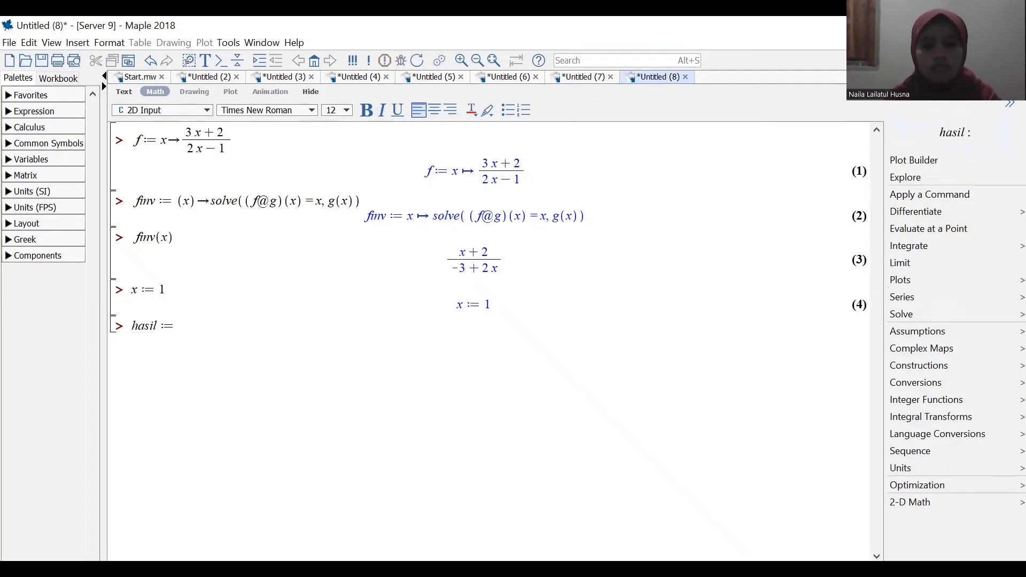
type("finv(x)")
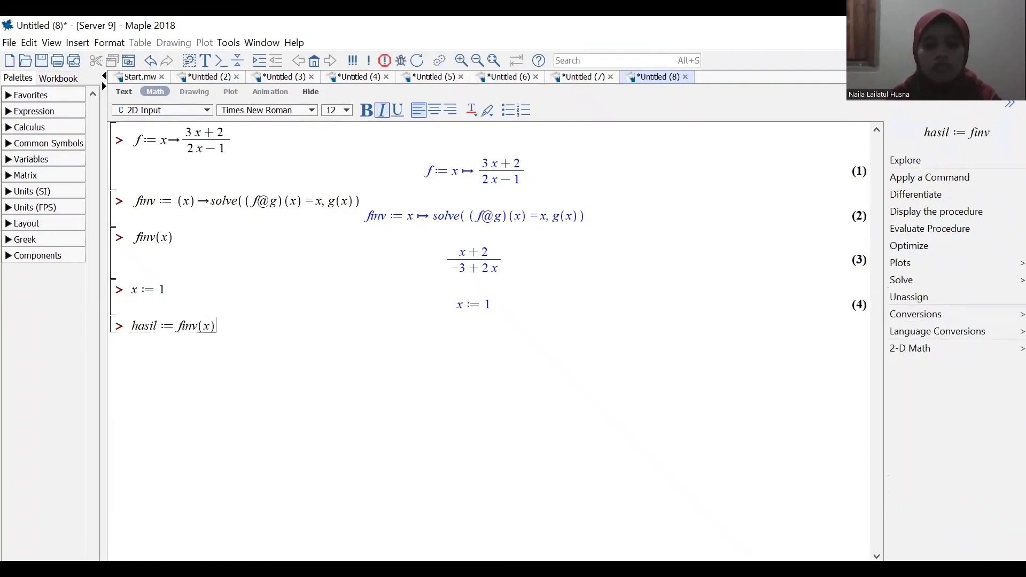
key("Return")
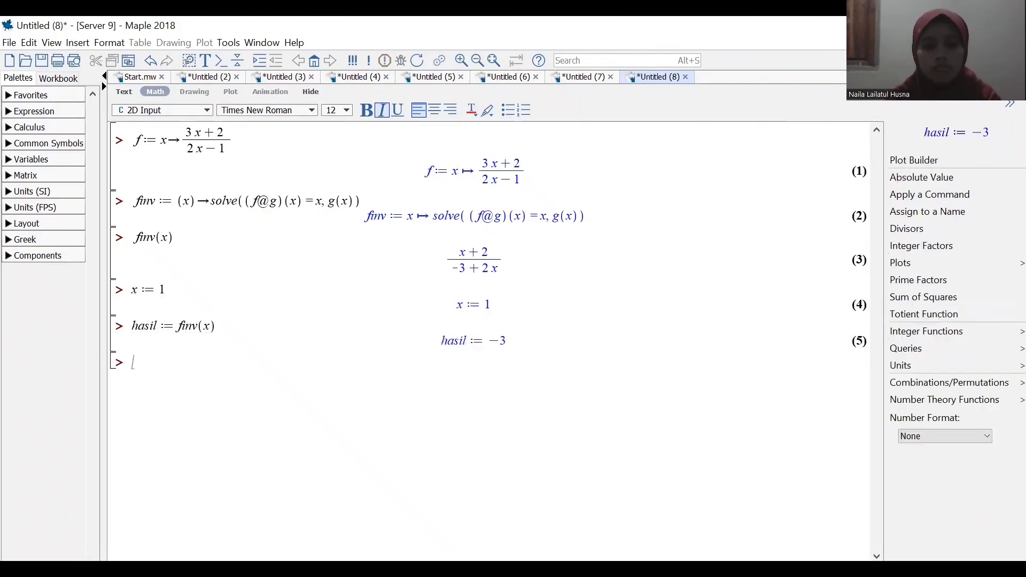
Evaluate f(-3) to check the inverse against the original function.
type("f")
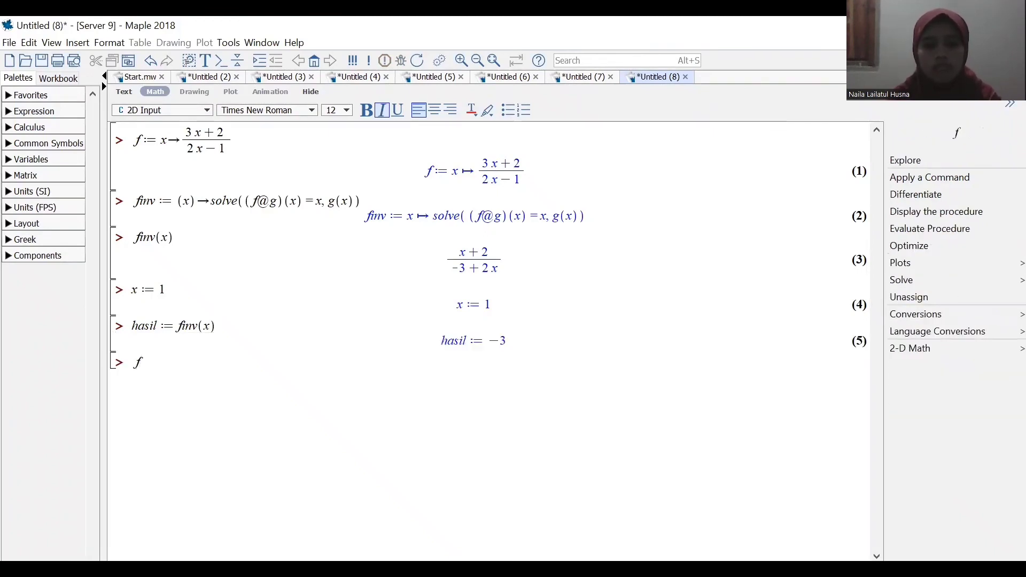
type("(-3)")
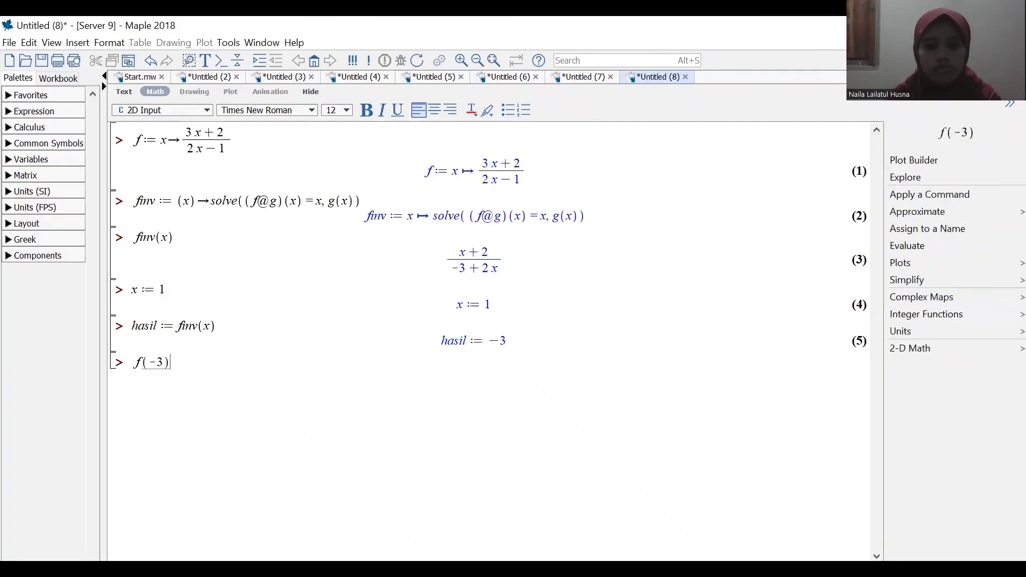
key("Return")
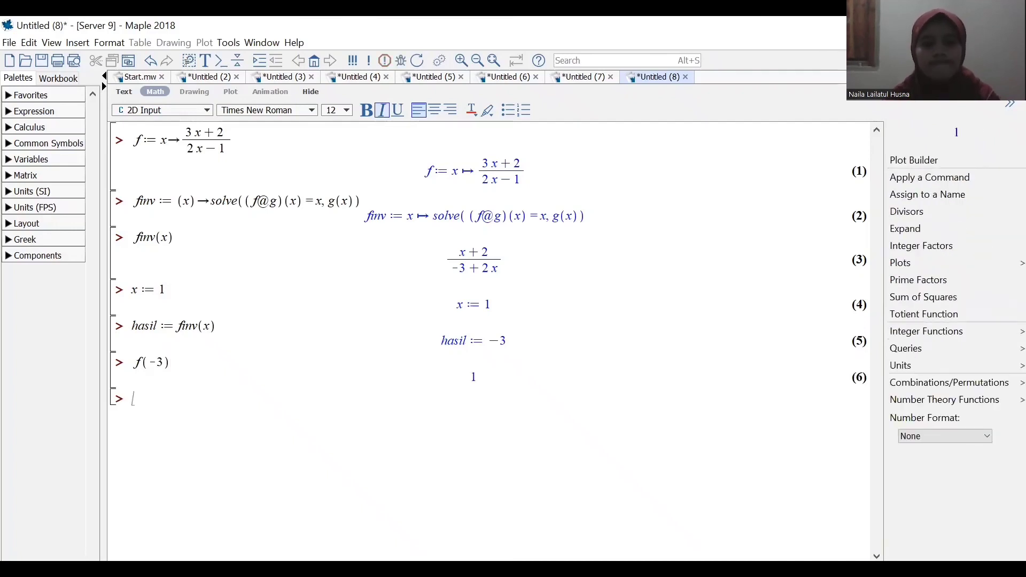